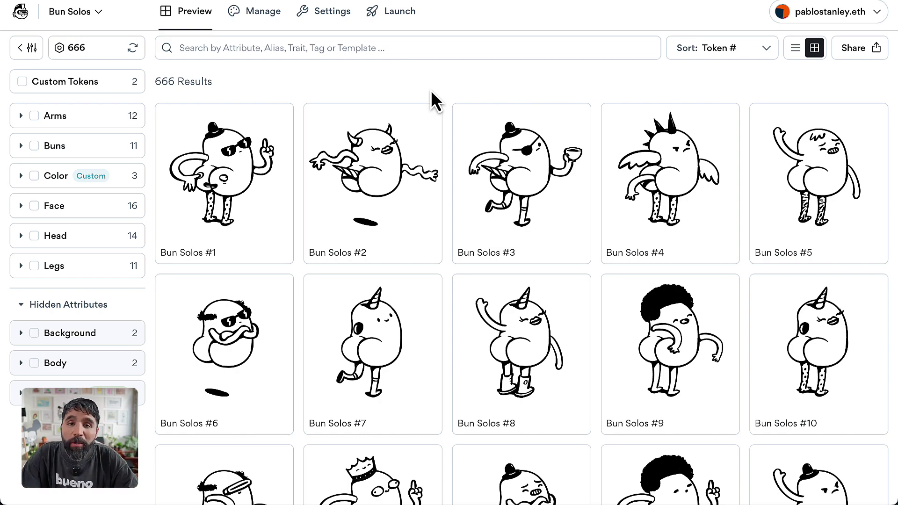
Step: Open the Launch page for the Bun Solos collection from the top navigation
click(405, 12)
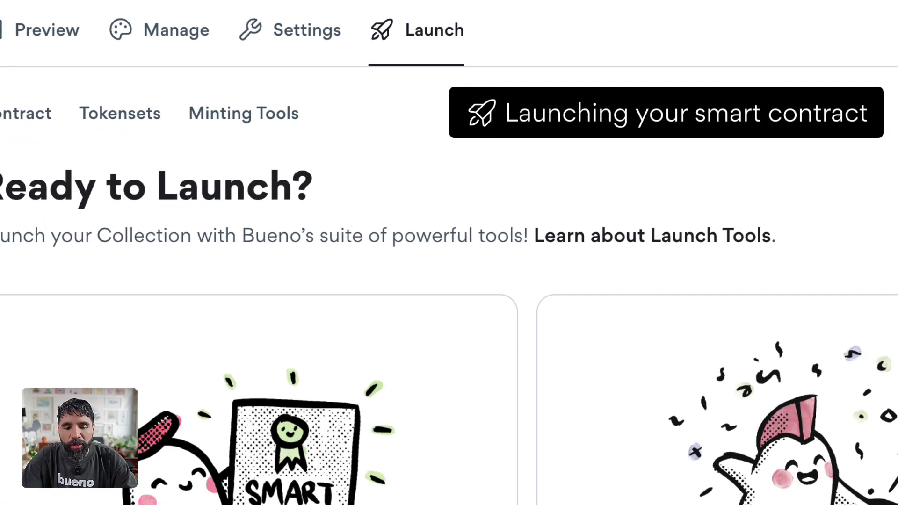
Step: Open Manage Contract on the Smart Contract card to reach the Contract Info step
scroll(245, 235, down, 2)
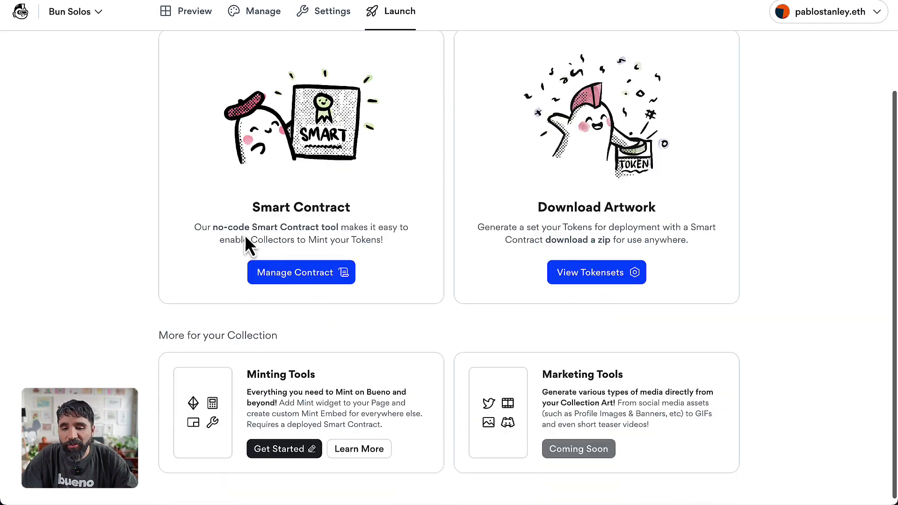
scroll(245, 235, up, 3)
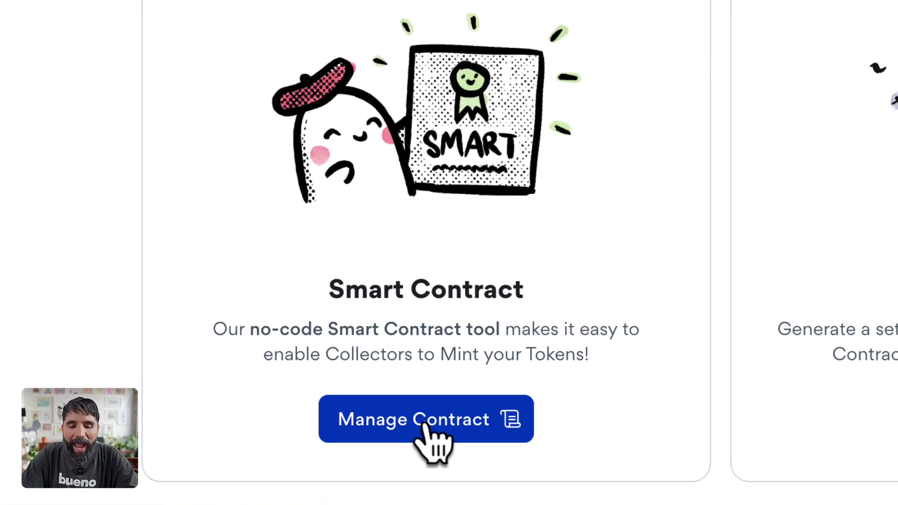
click(424, 425)
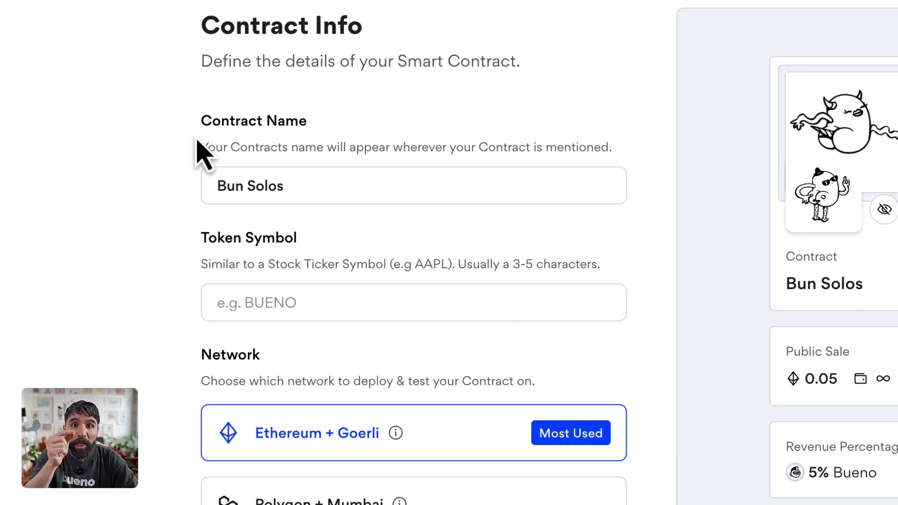
Step: Set the token symbol to BUNS and keep the network on Ethereum + Goerli
click(246, 295)
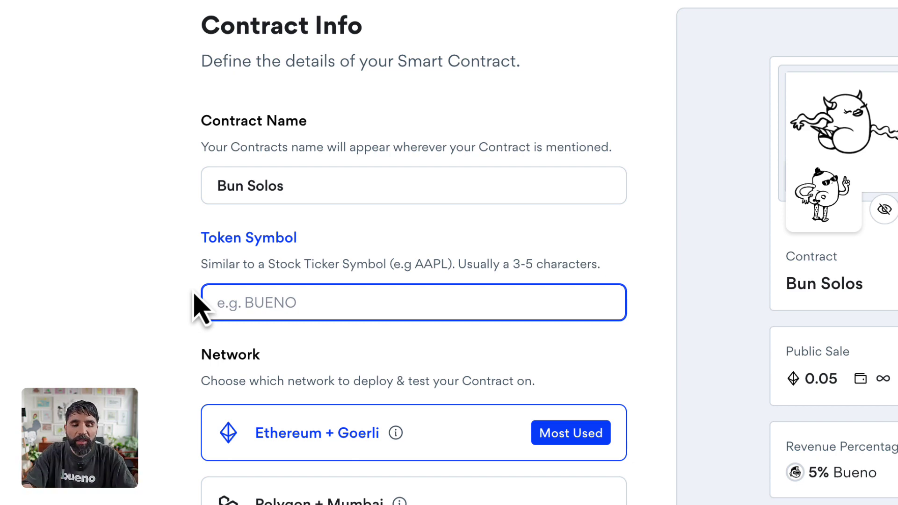
text(N)
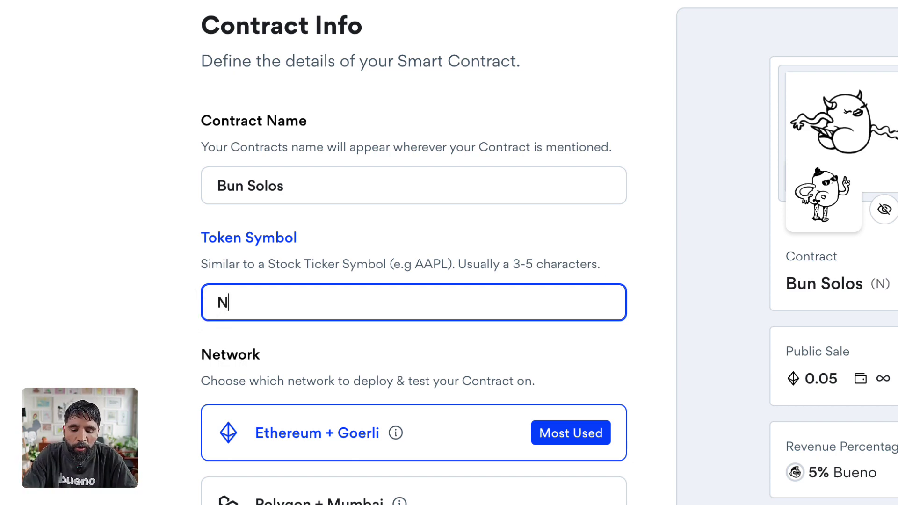
key(BackSpace)
text(BUNS)
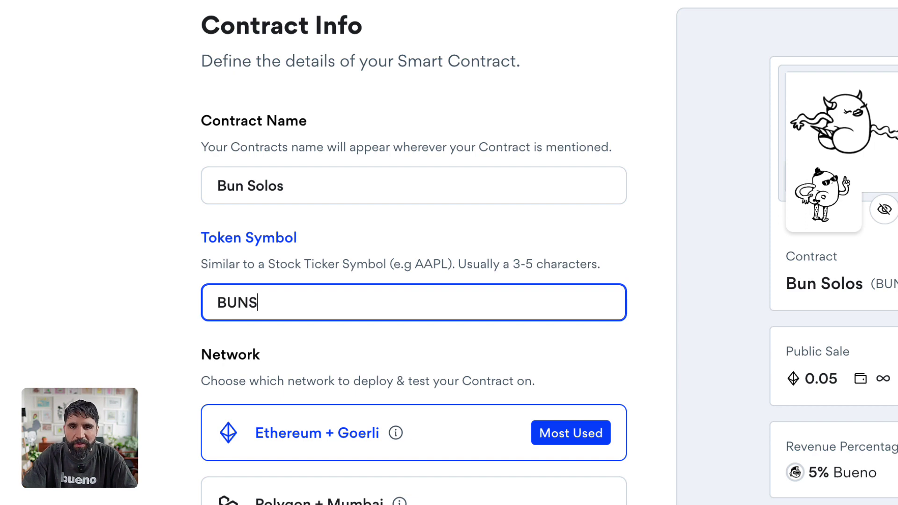
click(245, 355)
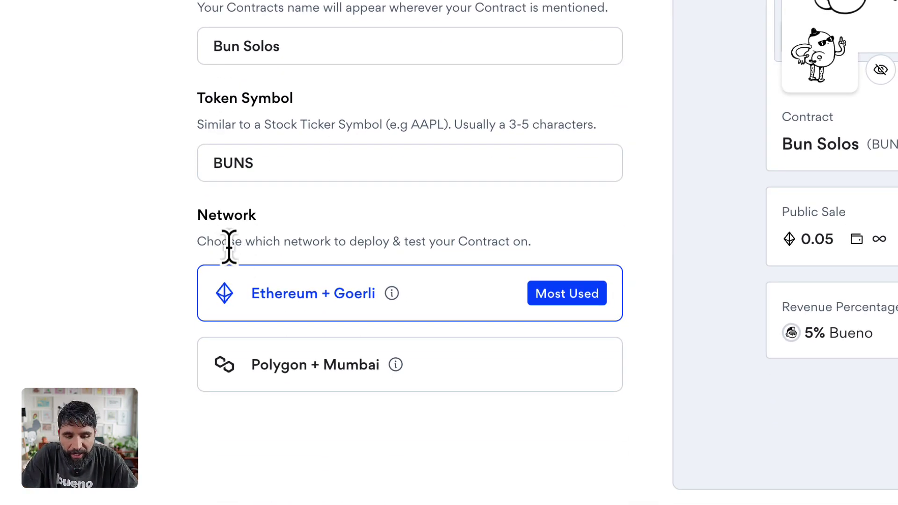
click(282, 367)
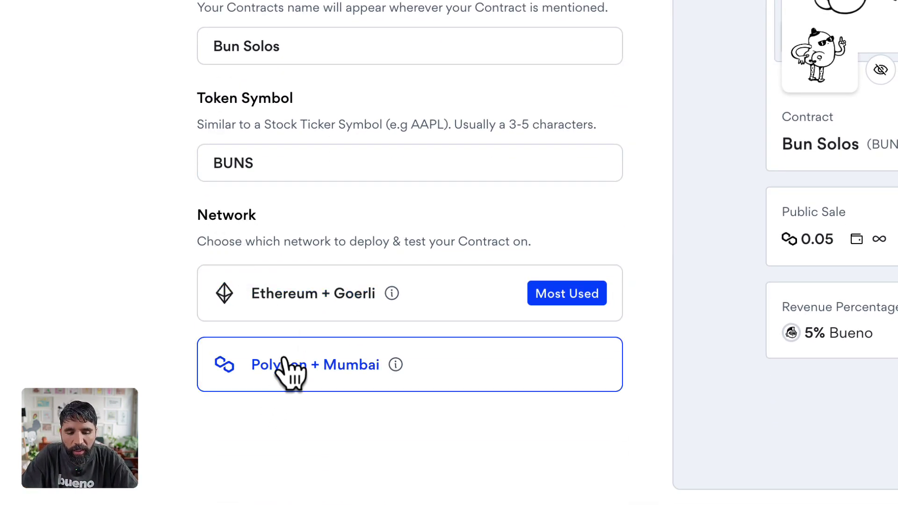
click(286, 314)
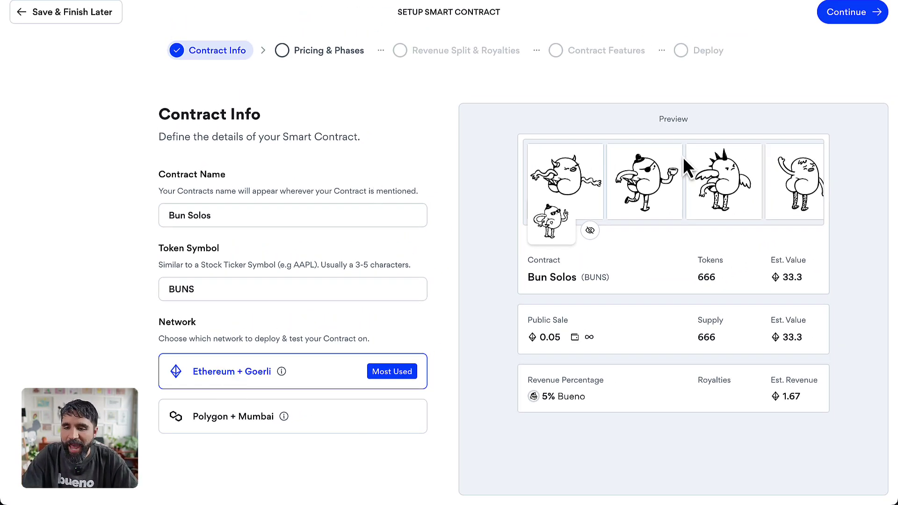
Step: Advance to Pricing & Phases and cap every wallet at 2 tokens
click(852, 19)
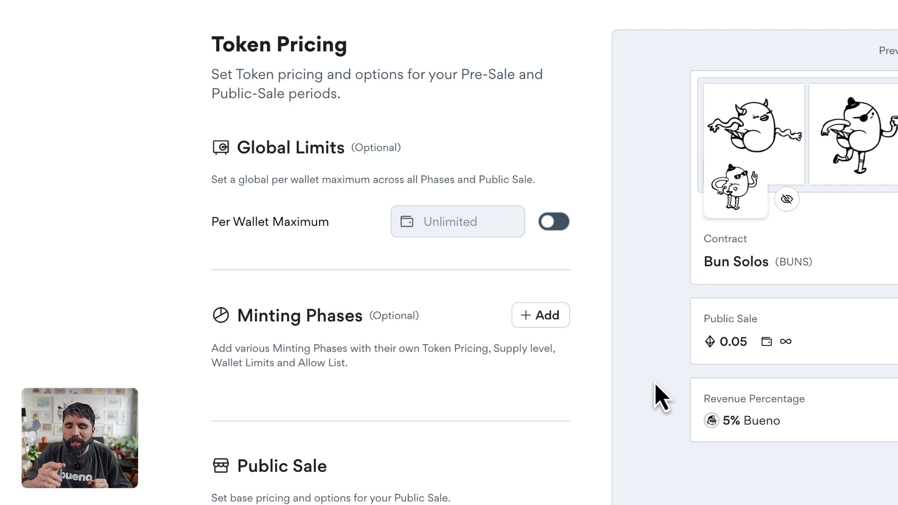
click(557, 223)
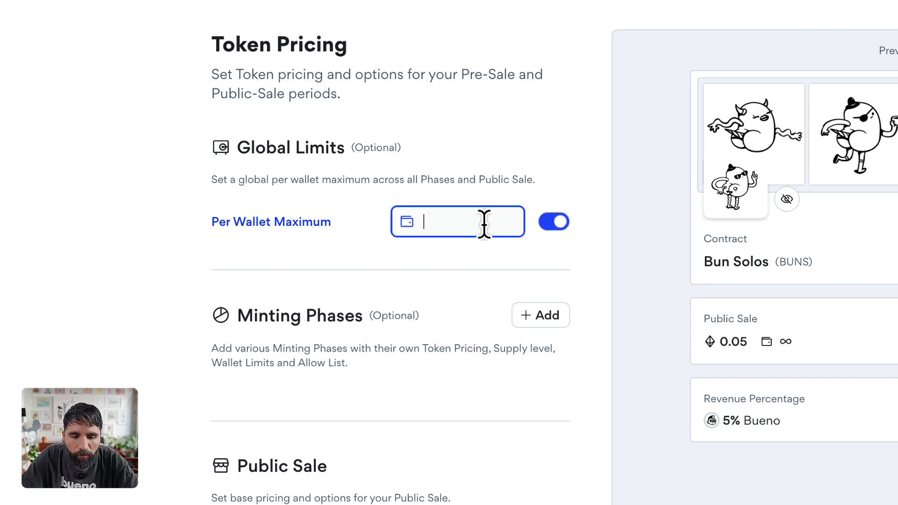
text(2)
click(143, 190)
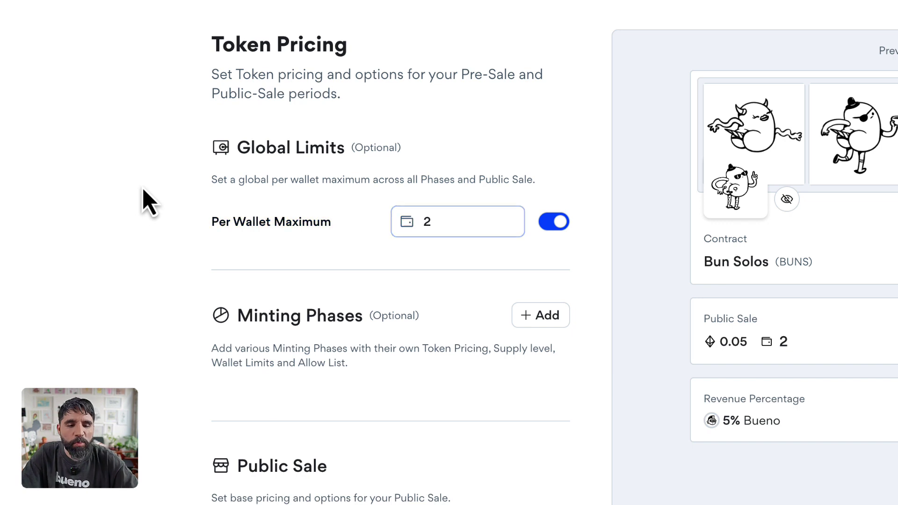
Step: Start adding a new minting phase under Minting Phases
scroll(145, 201, down, 1)
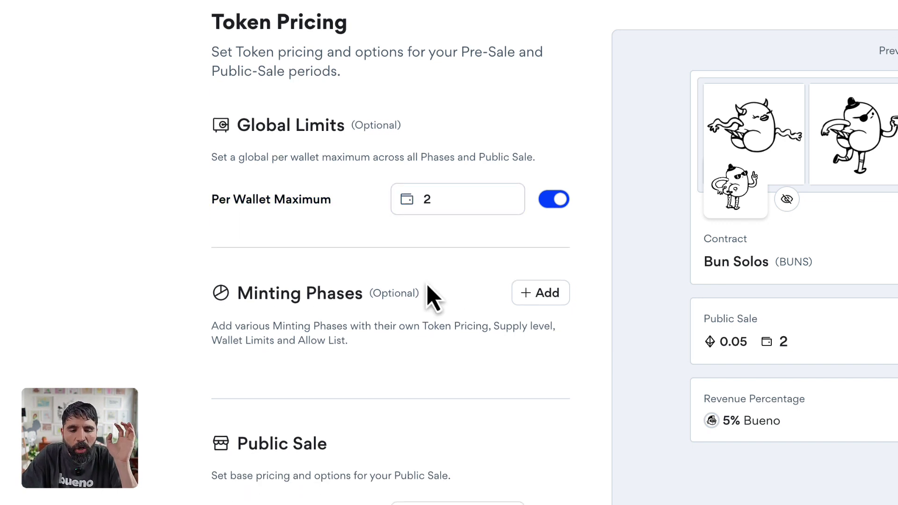
scroll(444, 295, down, 2)
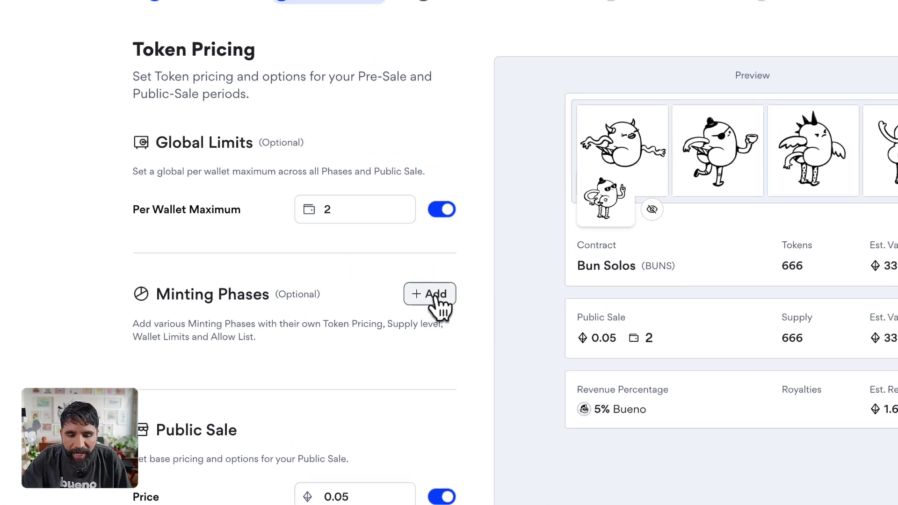
click(541, 232)
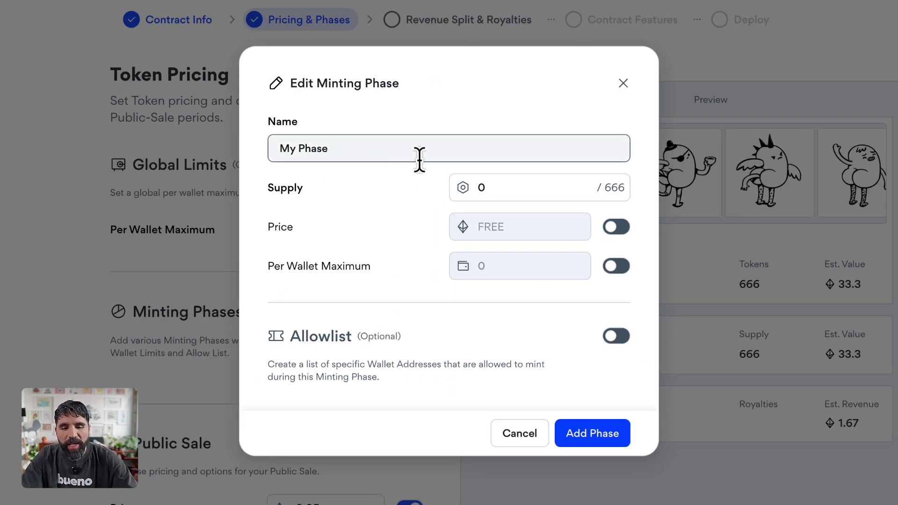
Step: Name the minting phase Humankind and set its supply to 666
click(341, 154)
key(super+a)
text(Humankind)
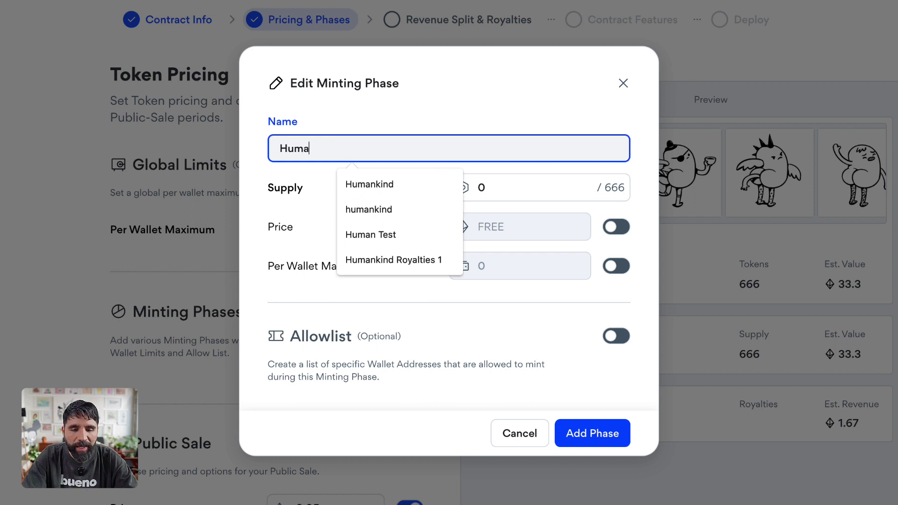
click(397, 134)
click(545, 185)
key(super+a)
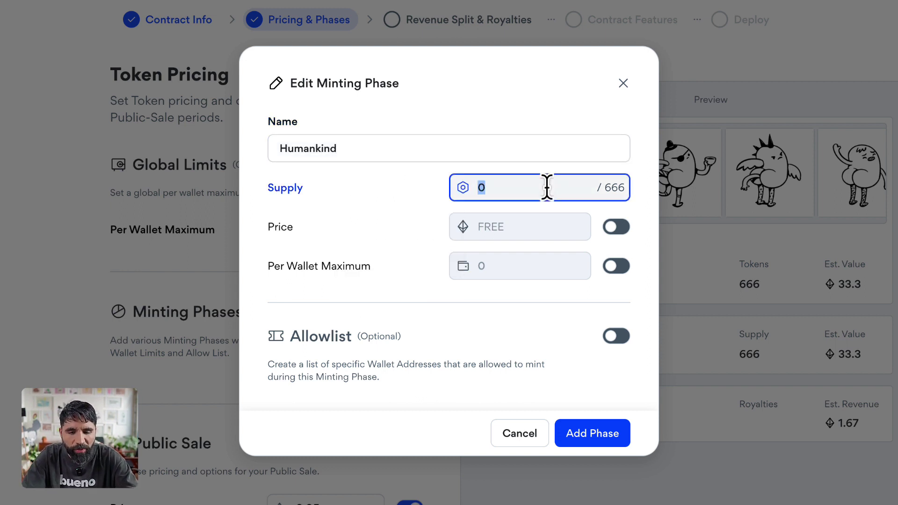
text(6666)
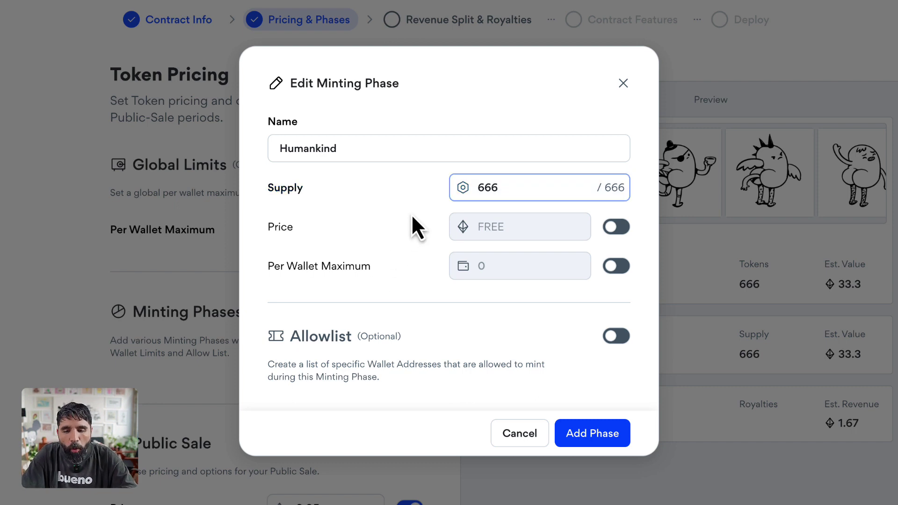
Step: Price the phase at .00666, limit it to 2 per wallet, and enable its allowlist
click(616, 227)
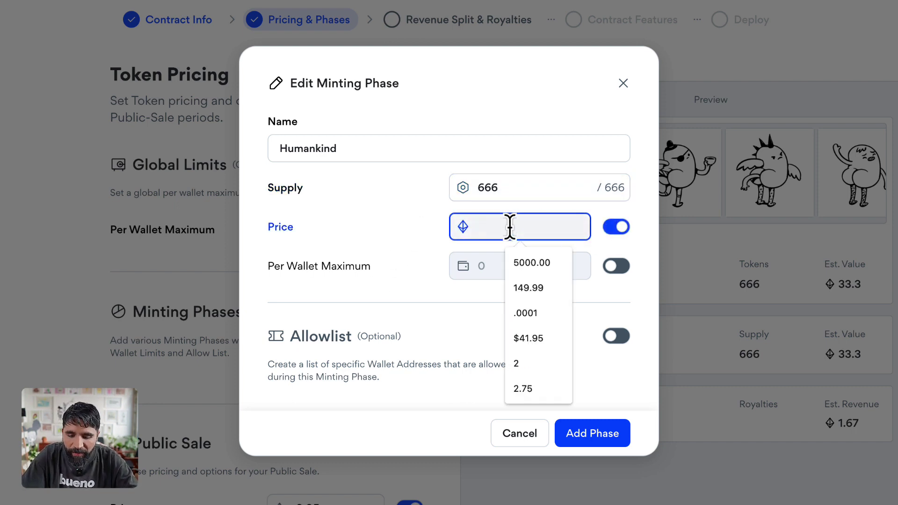
text(.)
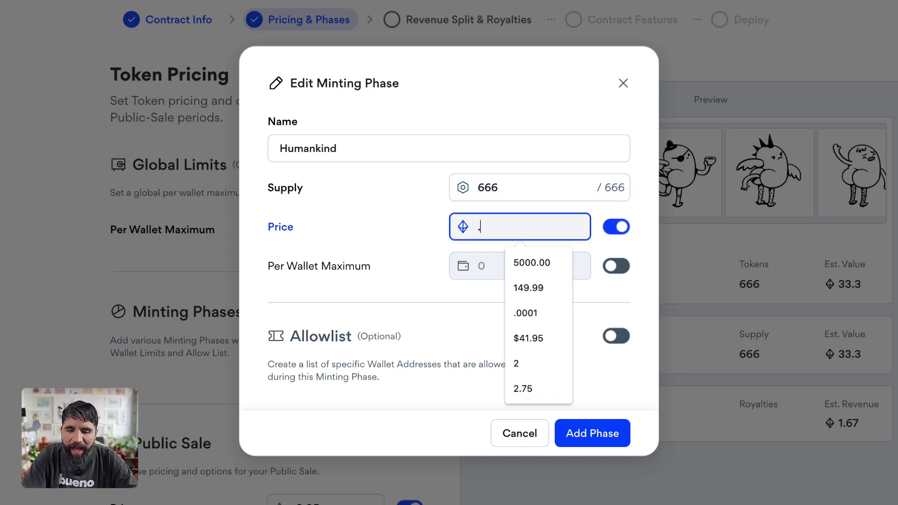
text(001)
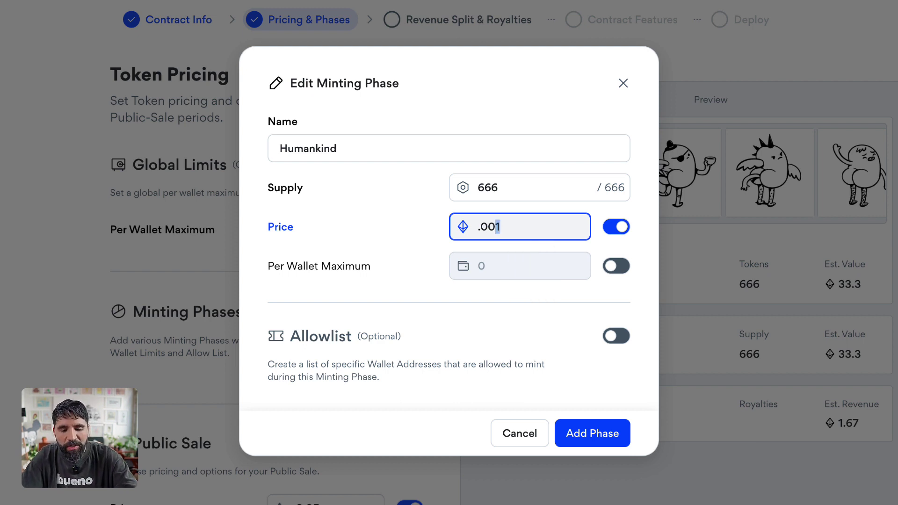
text(5)
text(666)
click(388, 179)
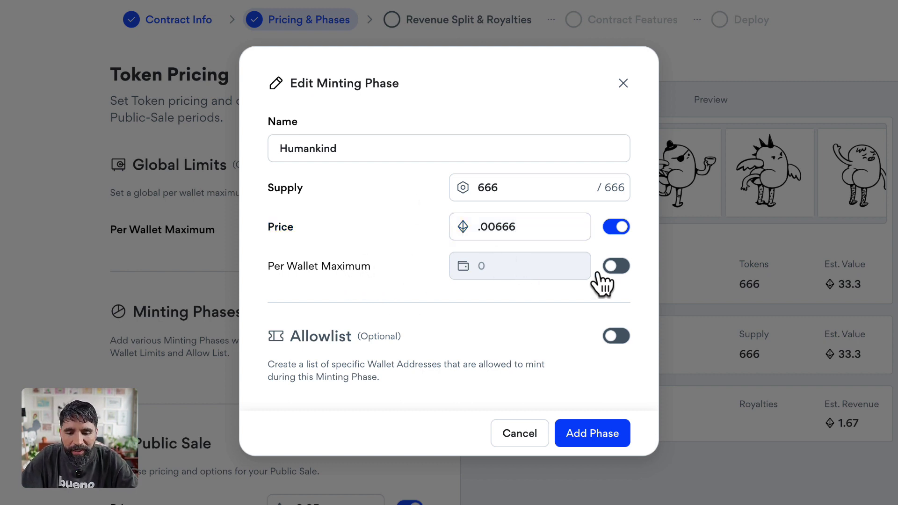
click(622, 270)
double_click(533, 266)
key(BackSpace)
text(2)
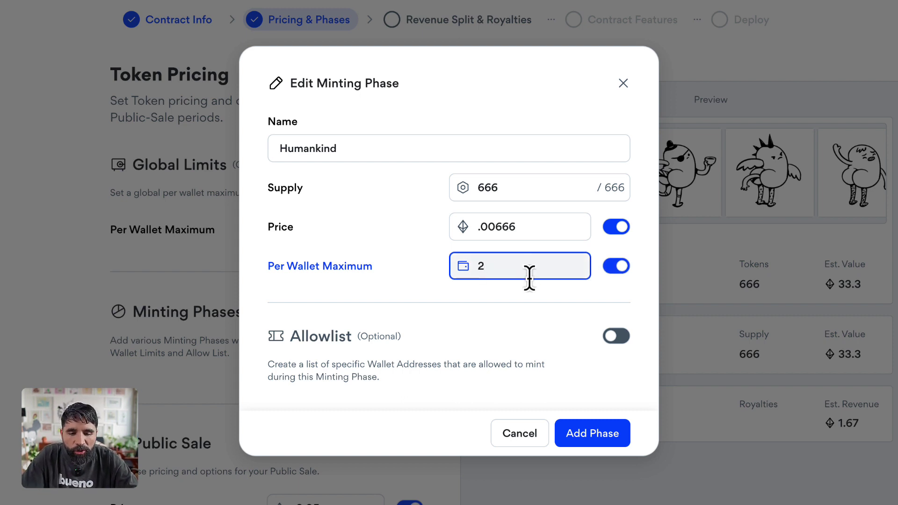
click(616, 336)
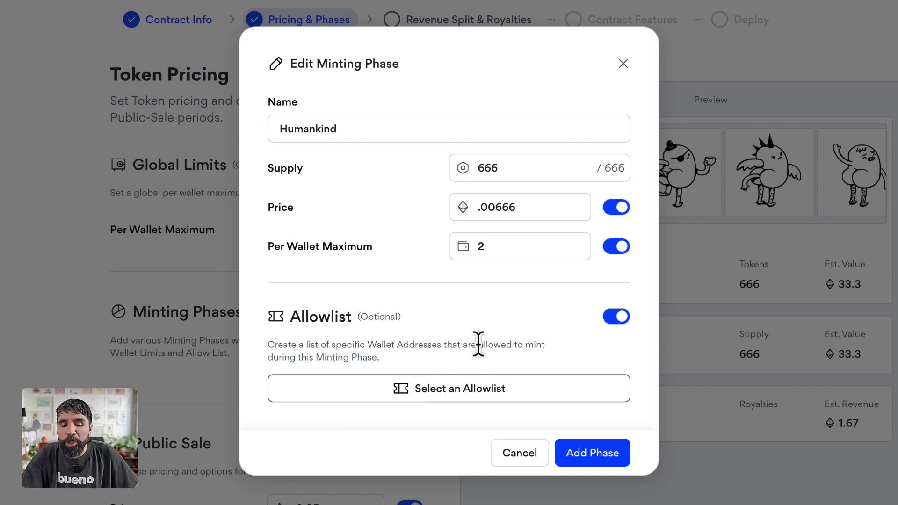
Step: Create a new allowlist named Humankind for the phase
click(437, 399)
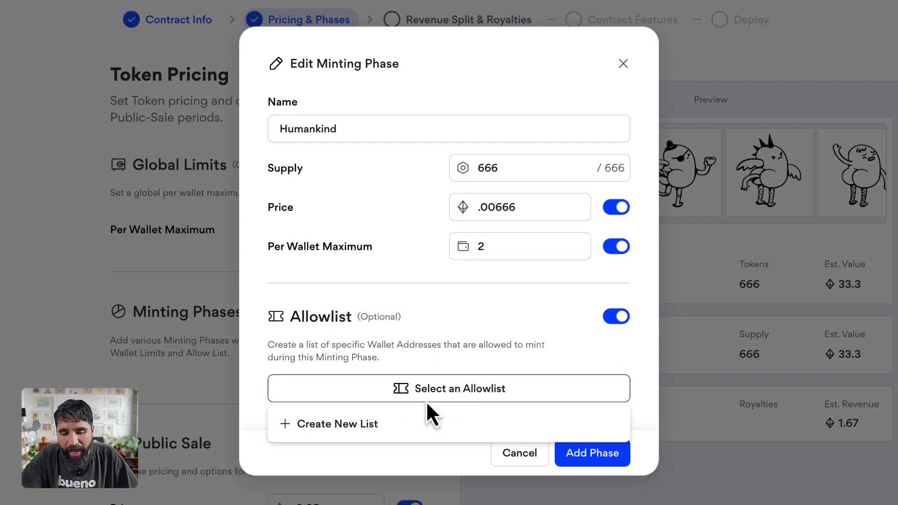
click(356, 426)
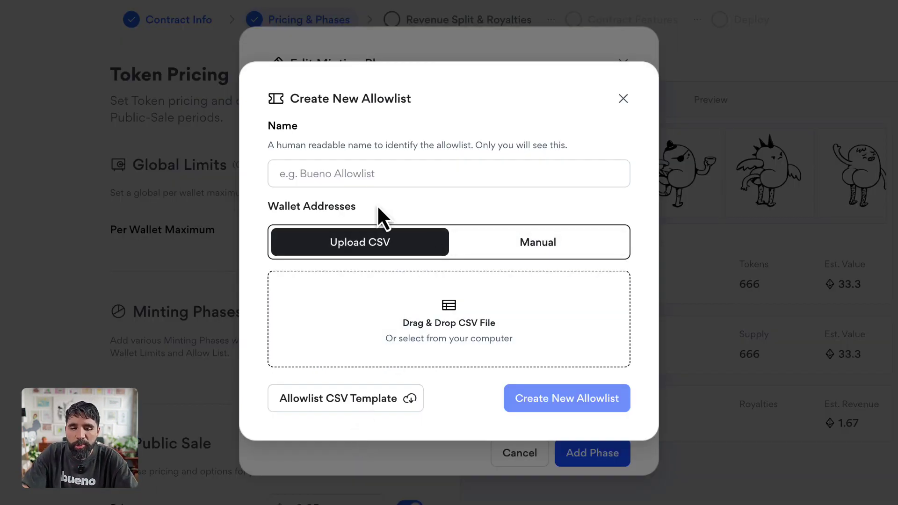
click(357, 175)
text(Humankind)
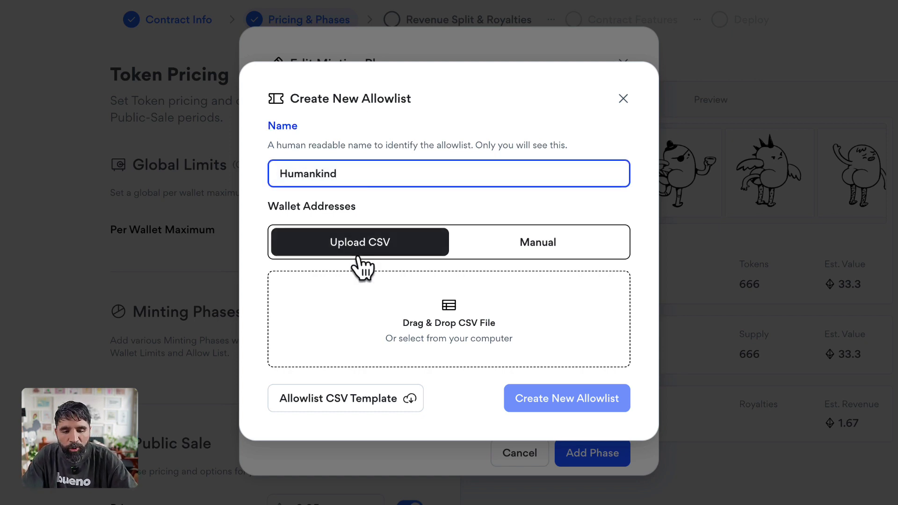
Step: Choose CSV upload for the addresses and browse to the Bun People folder
click(529, 240)
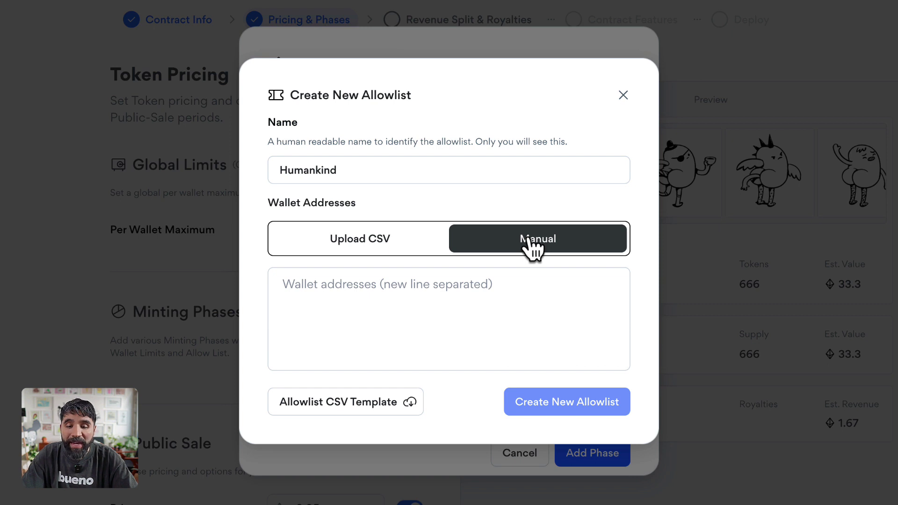
click(475, 293)
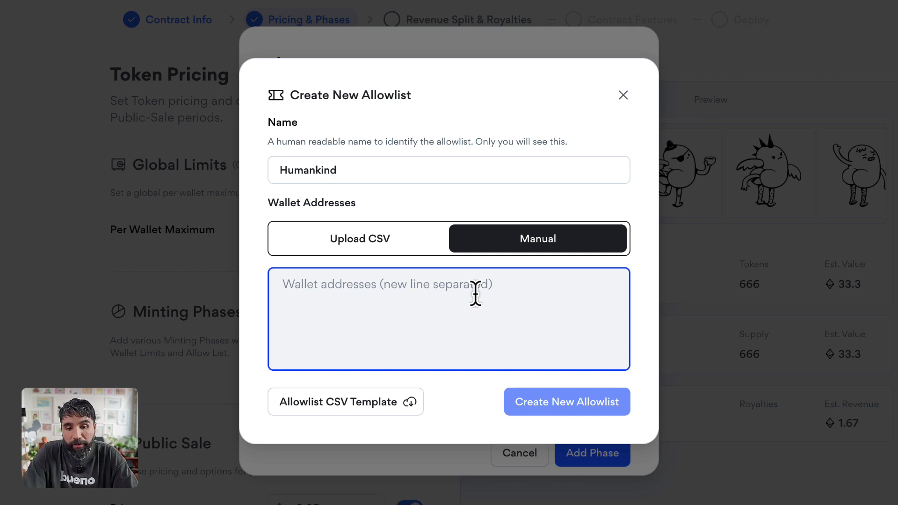
text(lkajlfkjaf)
key(ctrl+a)
key(BackSpace)
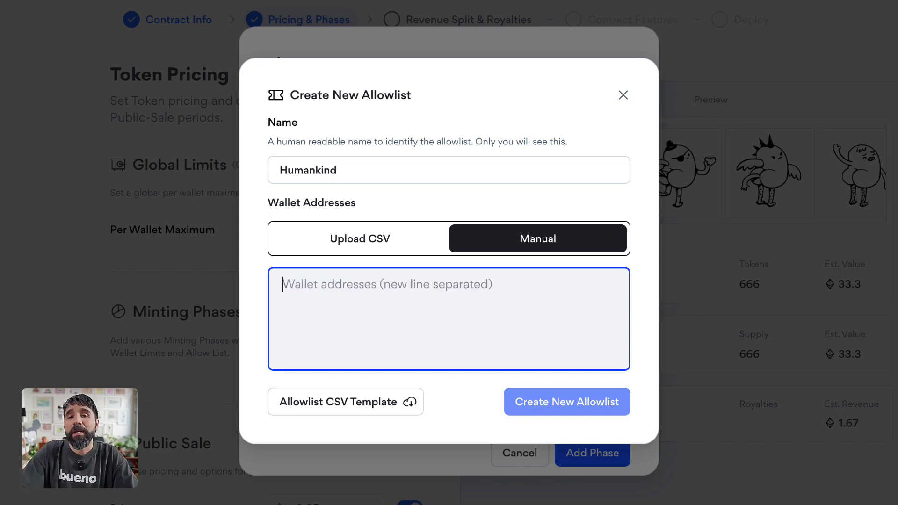
click(401, 243)
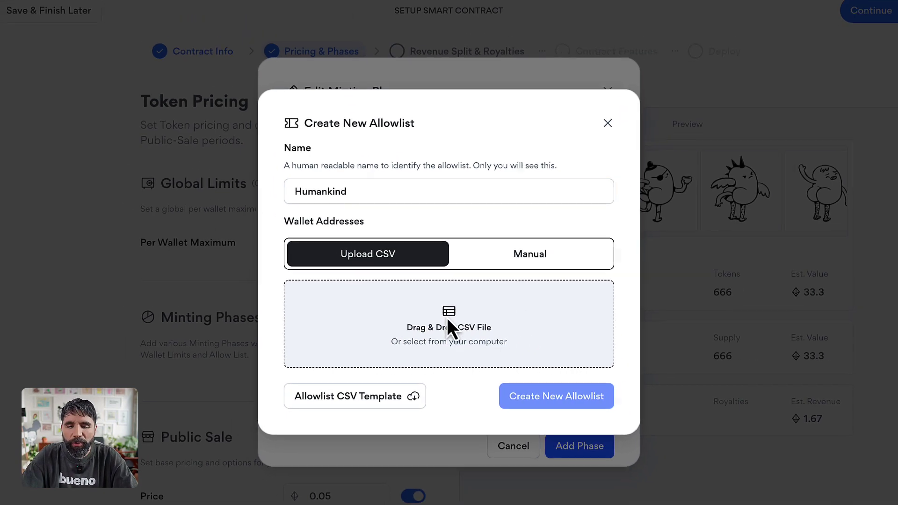
click(447, 323)
click(223, 36)
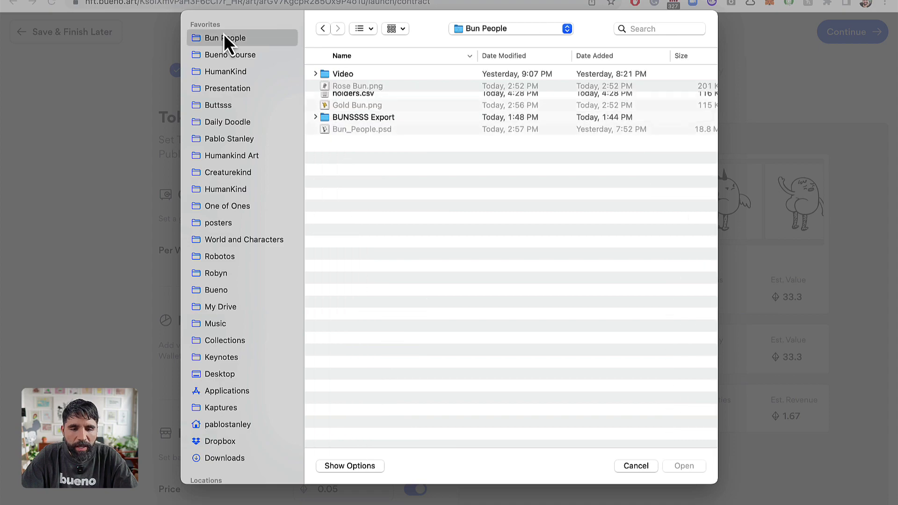
Step: Preview holders.csv and upload it, loading 2142 addresses into the allowlist
click(365, 98)
key(space)
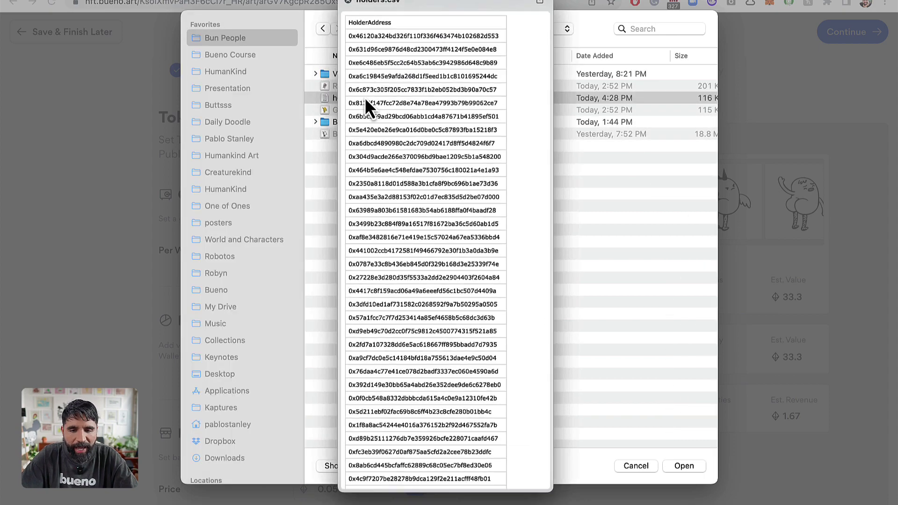
scroll(431, 96, down, 1)
scroll(432, 95, down, 15)
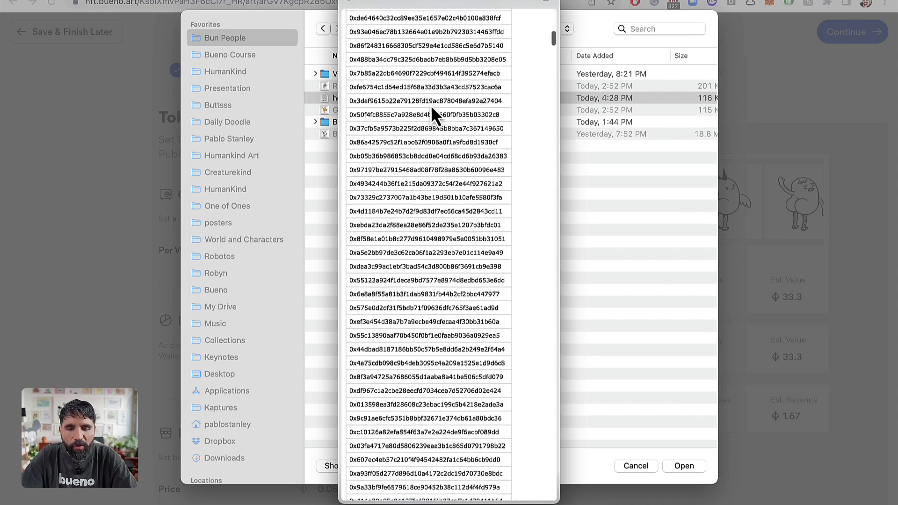
scroll(431, 108, down, 15)
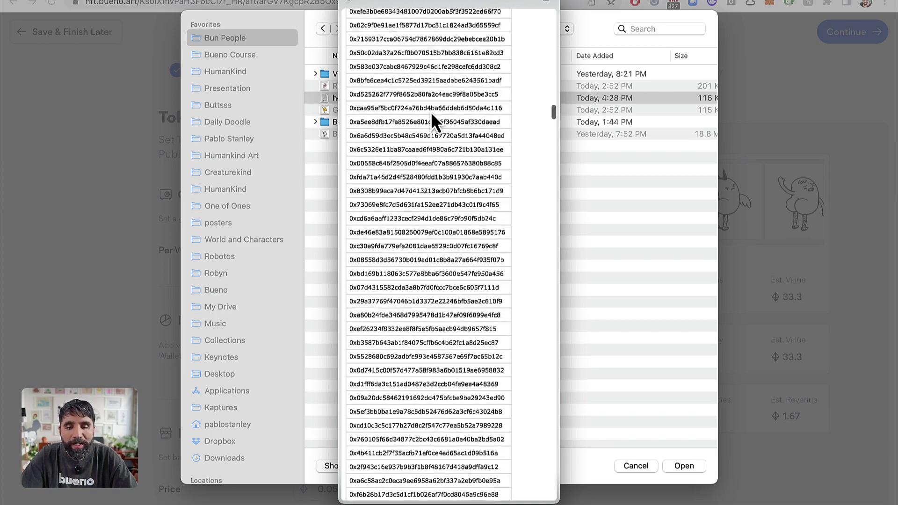
click(348, 1)
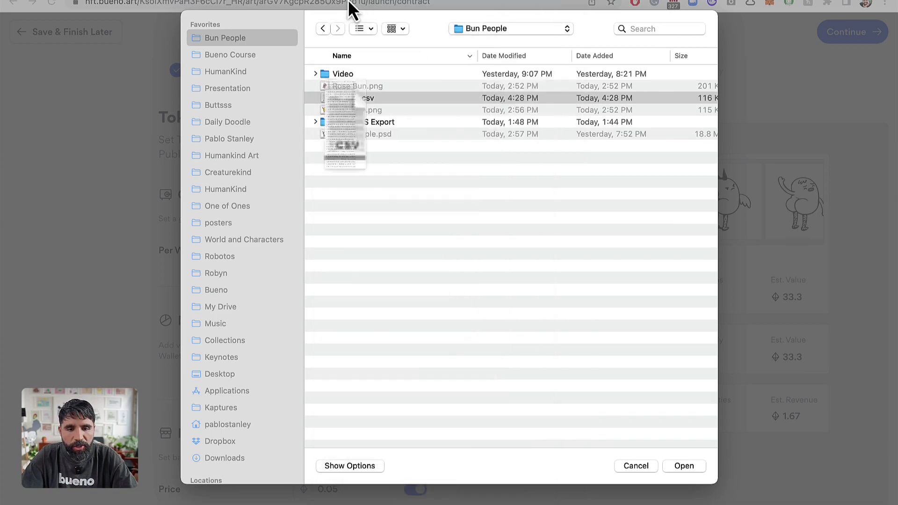
click(683, 466)
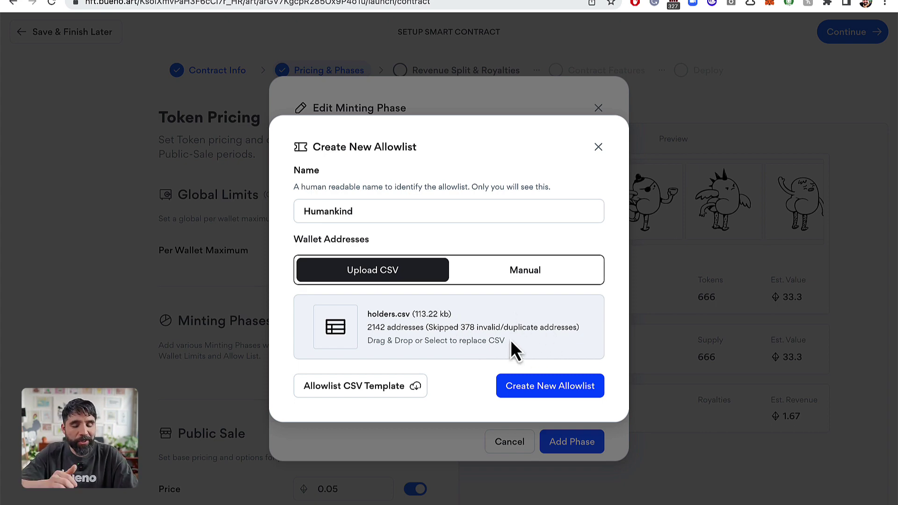
Step: Save the 2,142-address Humankind allowlist and add the Humankind phase to the contract
click(564, 383)
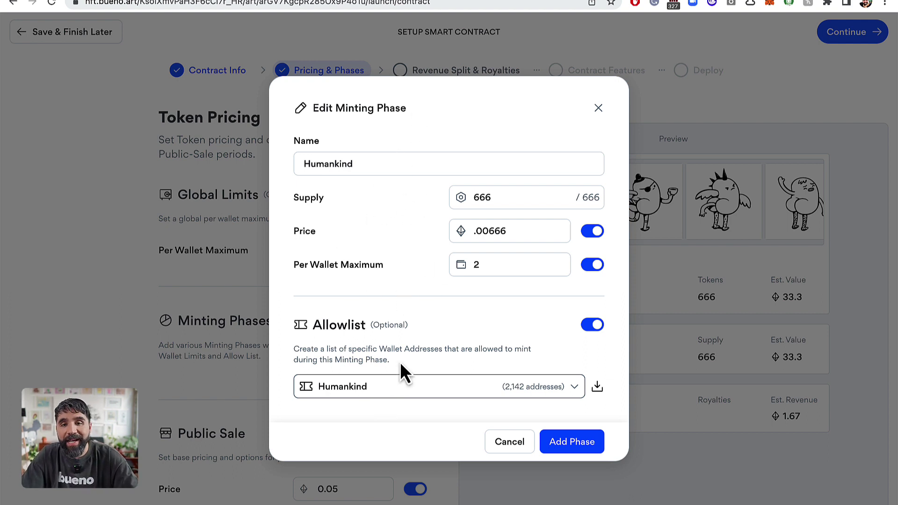
click(582, 451)
scroll(331, 386, down, 1)
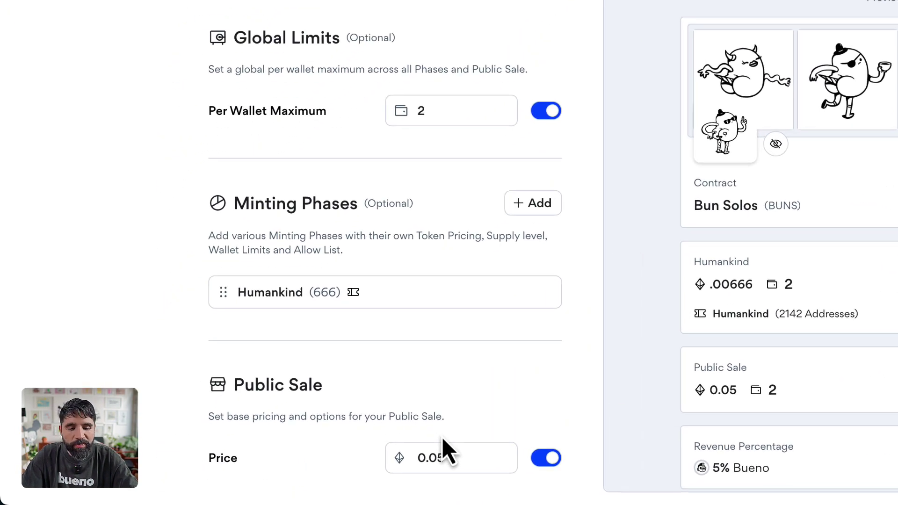
Step: Change the public sale price to 0.0666 and continue to Revenue Split & Royalties
click(351, 464)
key(shift+Left)
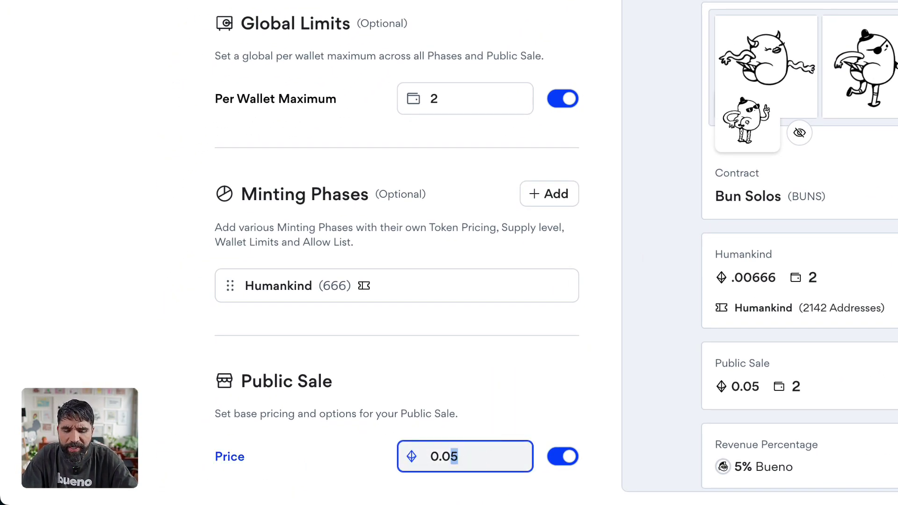
text(6666)
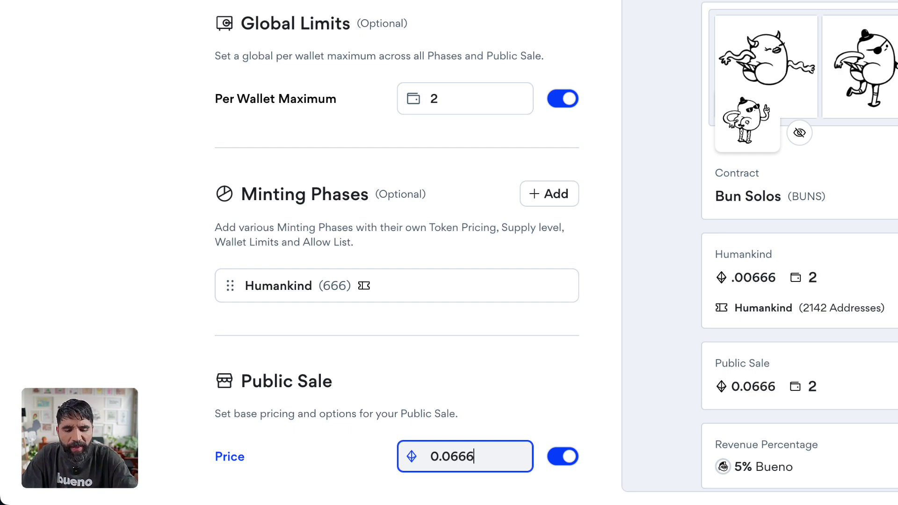
click(539, 371)
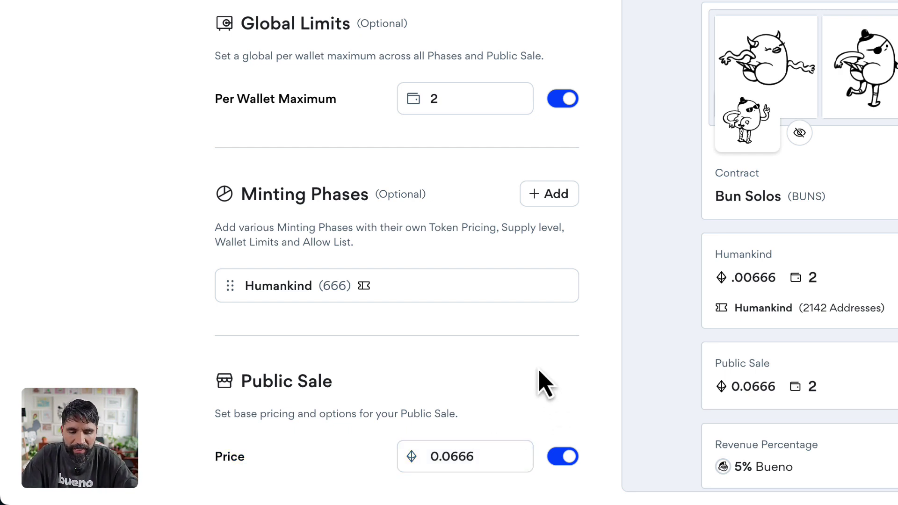
mouse_move(415, 292)
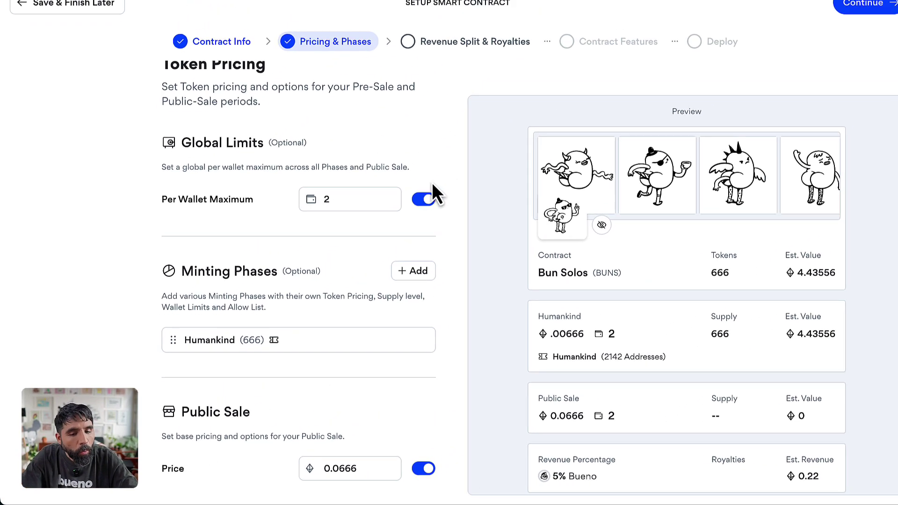
click(876, 17)
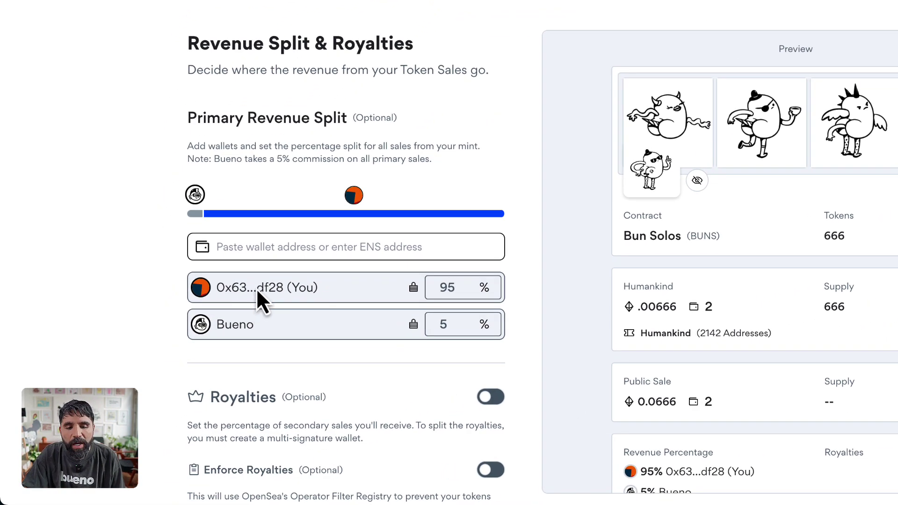
Step: Turn on the Royalties toggle for secondary sales in the revenue split form
click(259, 247)
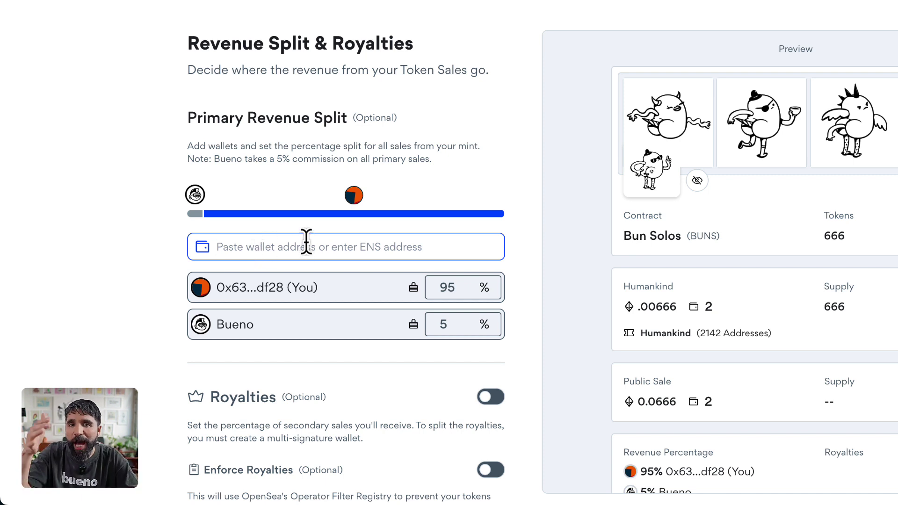
scroll(306, 242, down, 1)
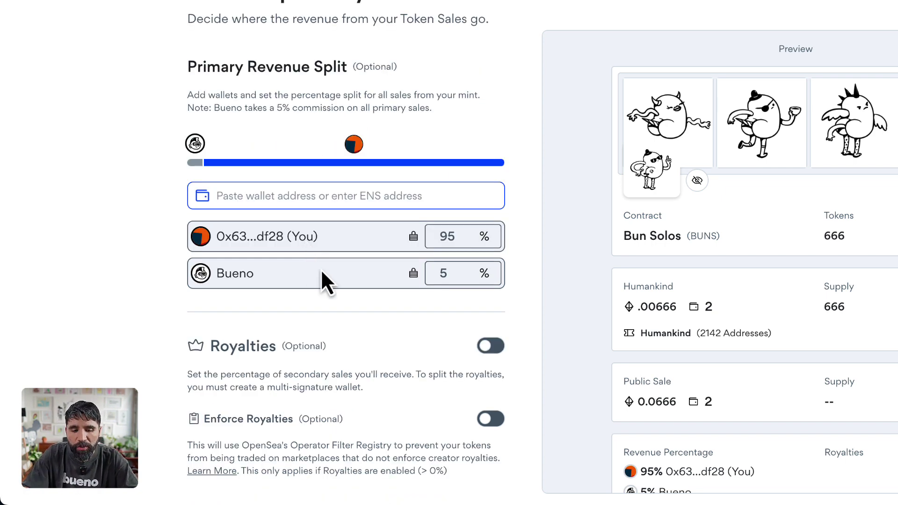
click(490, 347)
scroll(438, 289, down, 2)
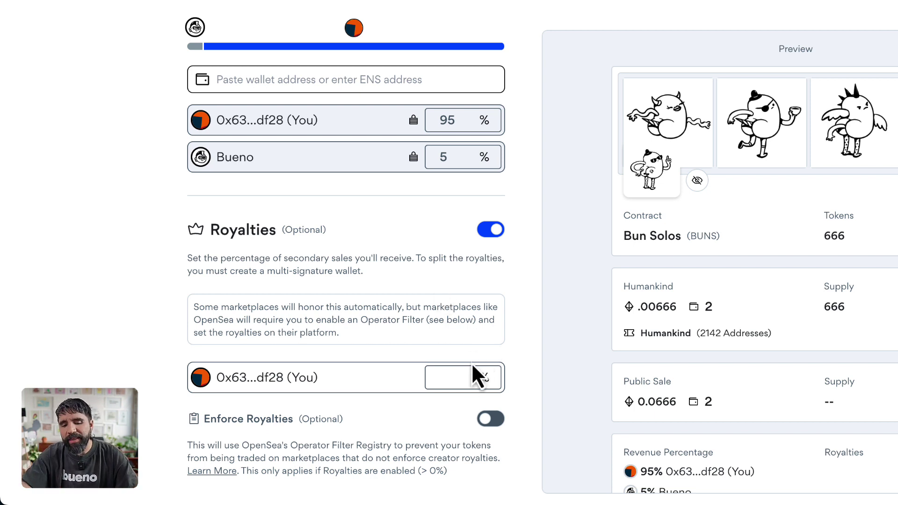
Step: Set creator royalties to 5%, enforce them on marketplaces, and continue to Contract Features
click(466, 374)
text(5)
click(531, 341)
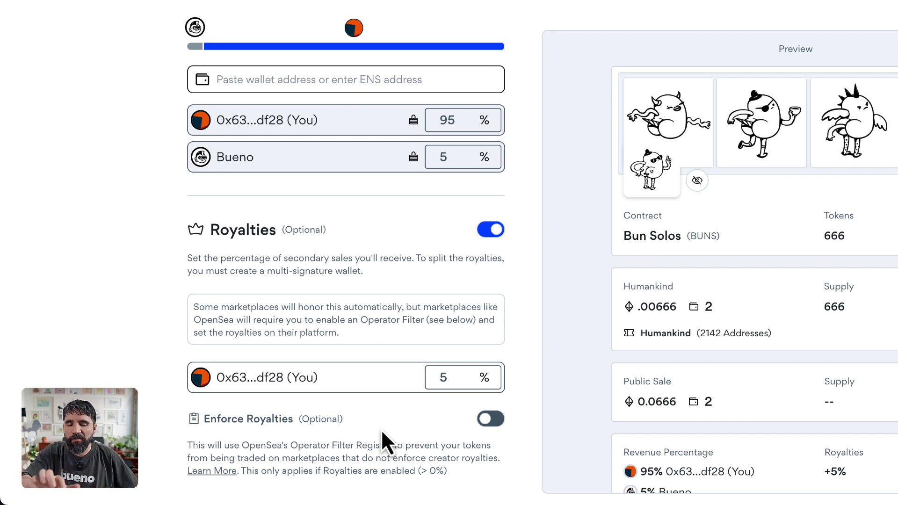
click(494, 420)
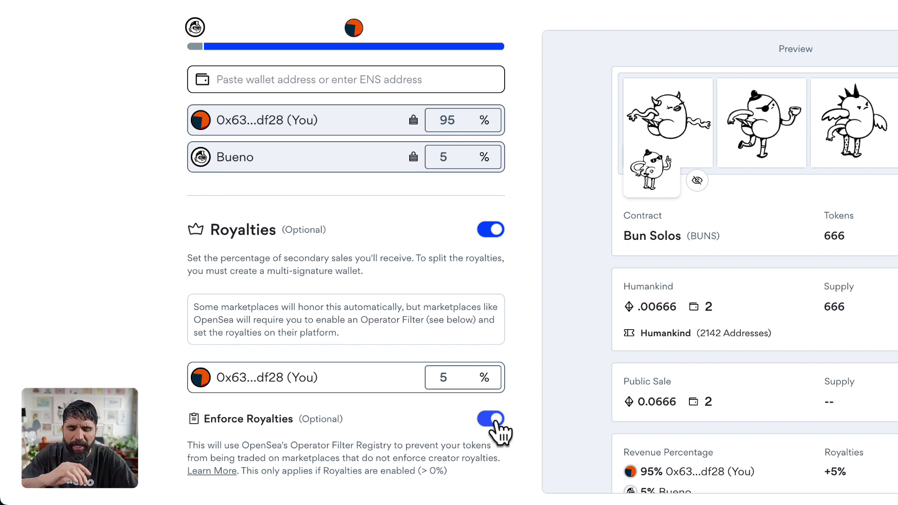
click(846, 20)
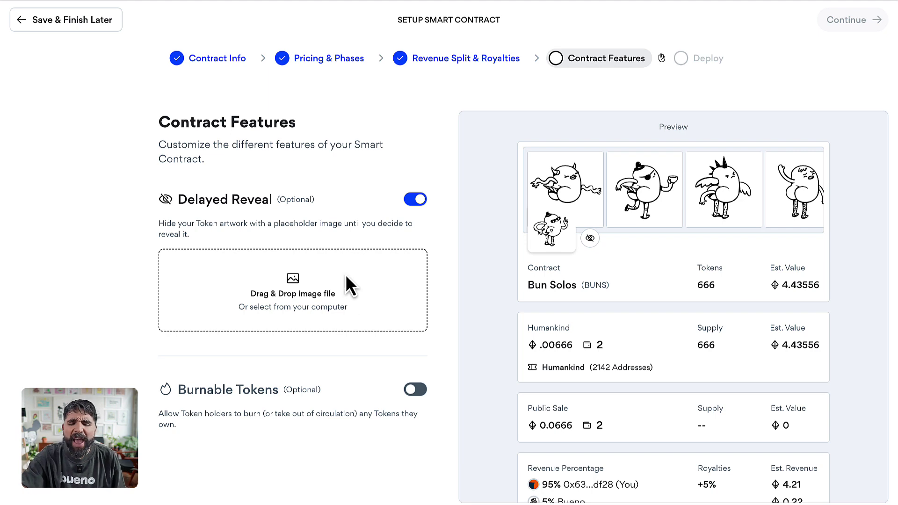
Step: Try Delayed Reveal with Rose Bun.png loaded as the placeholder image
click(417, 199)
click(416, 200)
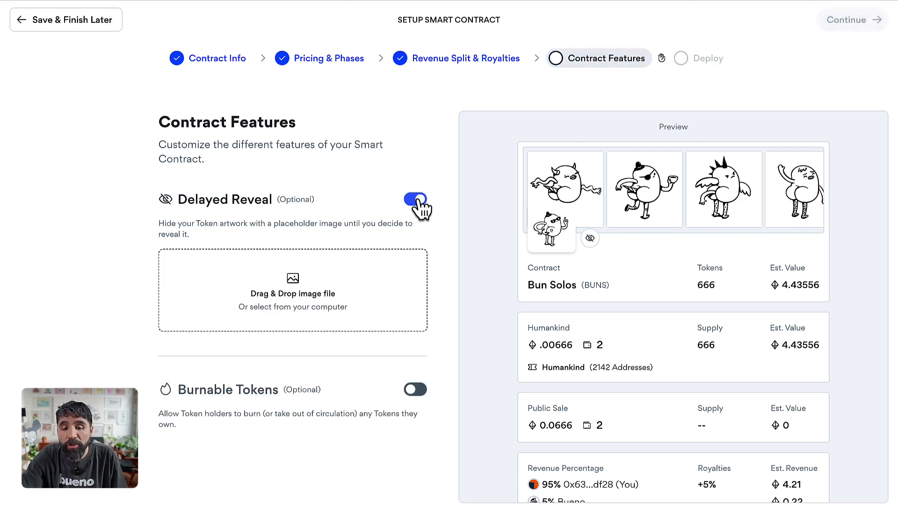
click(344, 270)
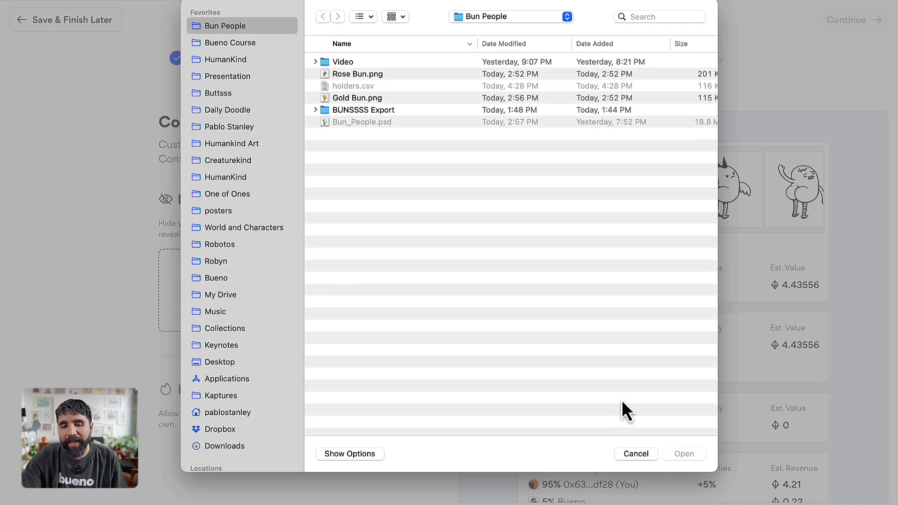
click(383, 75)
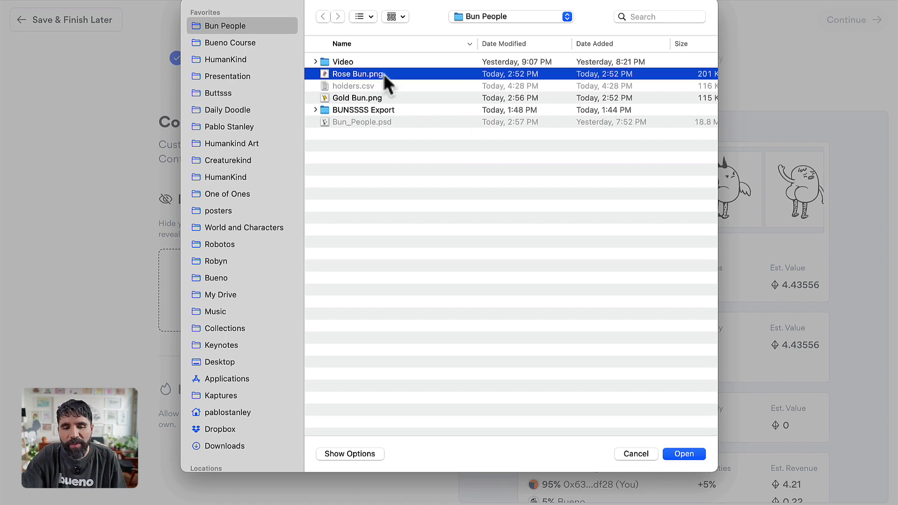
key(space)
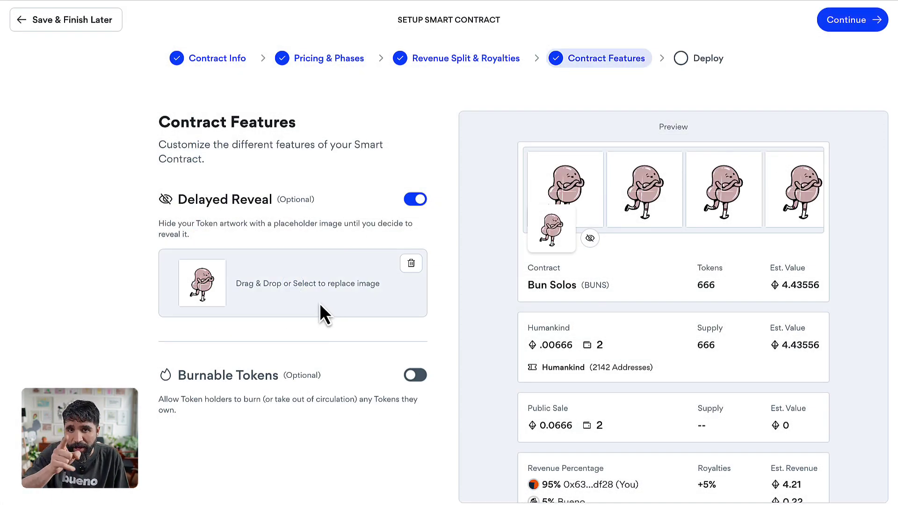
Step: Remove the Rose Bun placeholder, switch Delayed Reveal off, and enable Burnable Tokens
click(411, 263)
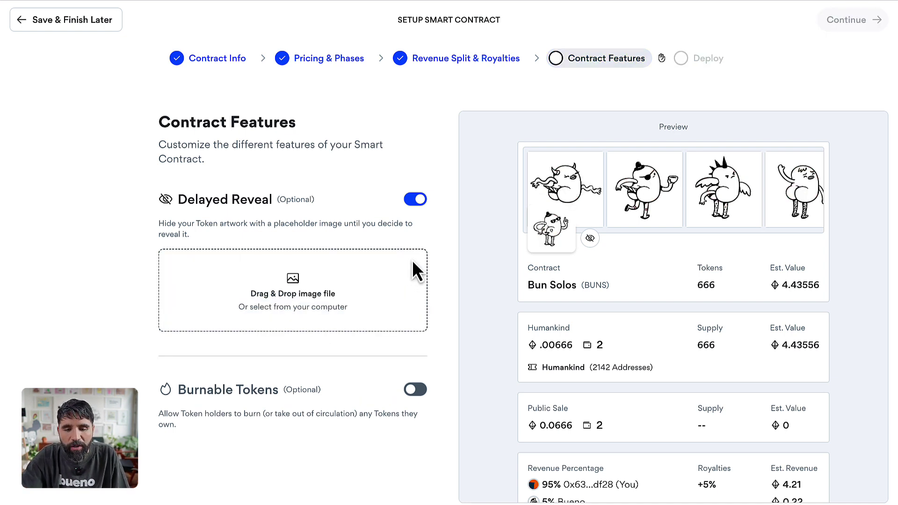
click(413, 200)
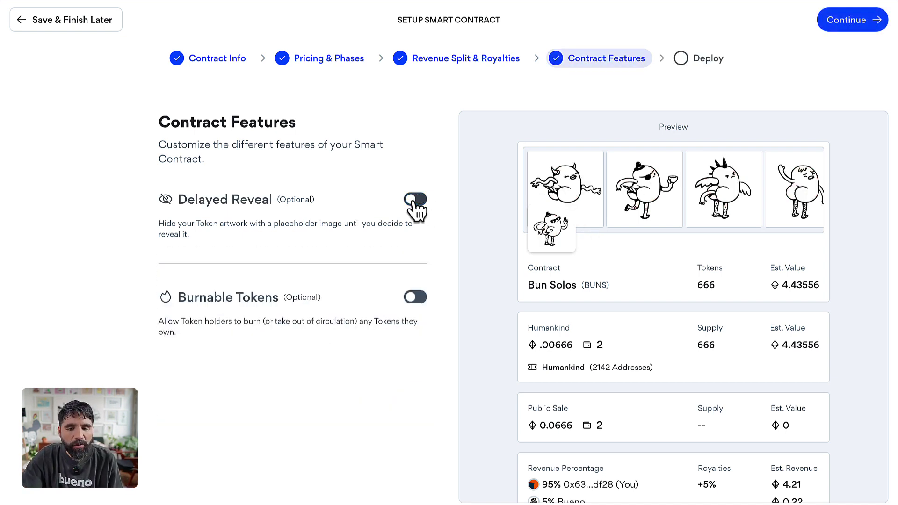
click(421, 299)
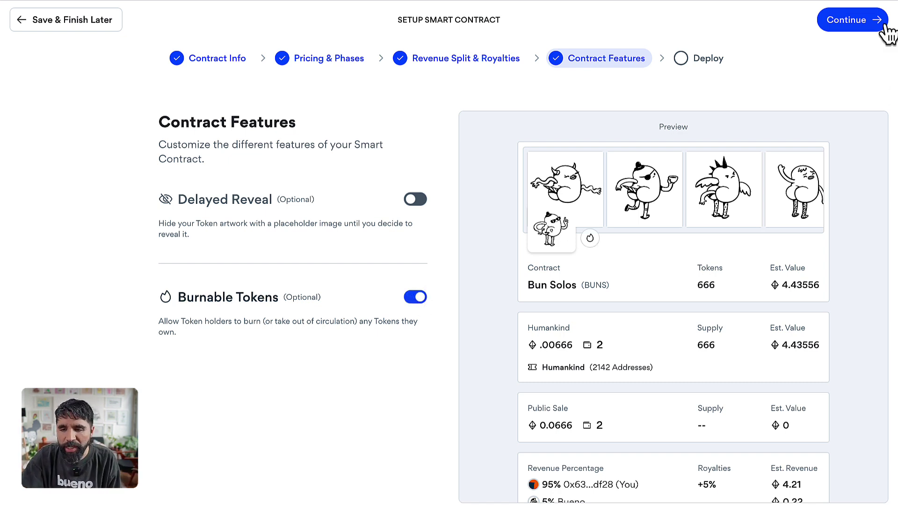
Step: Continue to the Deploy step and start generating the Bun Solos tokenset
click(852, 22)
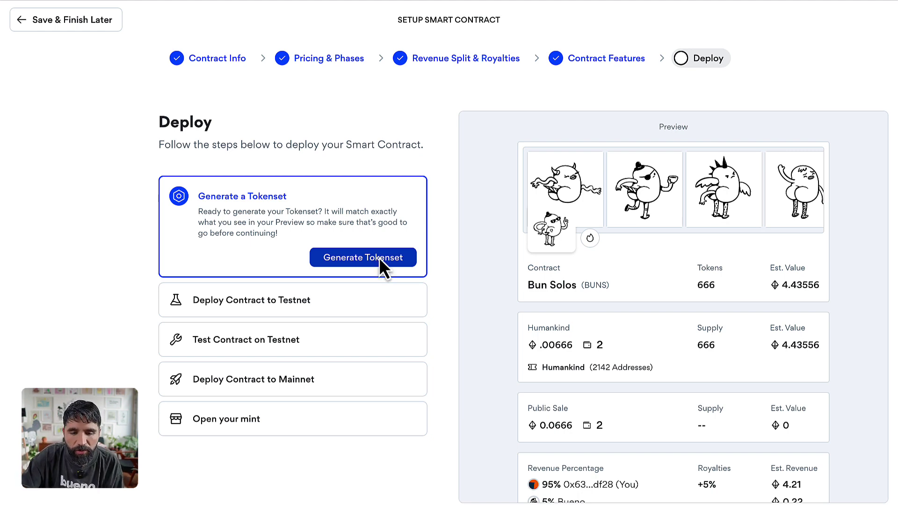
click(379, 257)
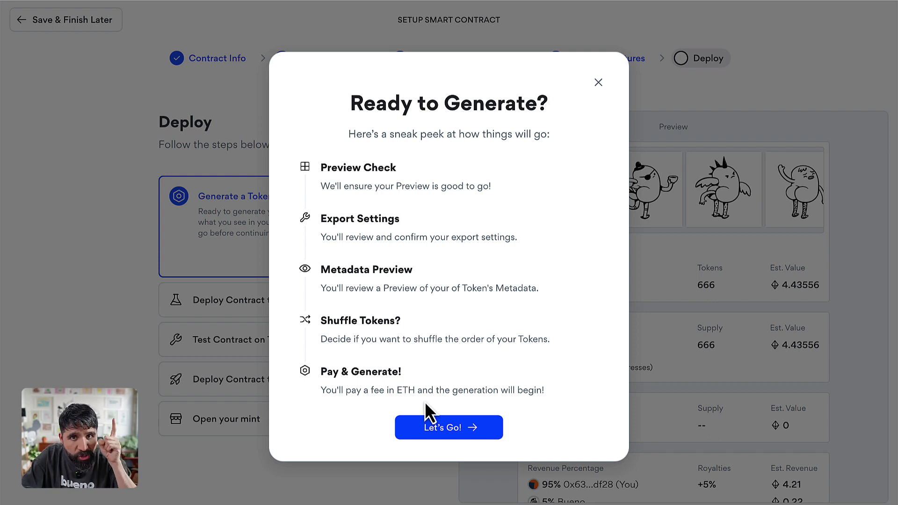
Step: Start the Let's Go! walkthrough and approve the 'Looking good!' preview check
click(463, 426)
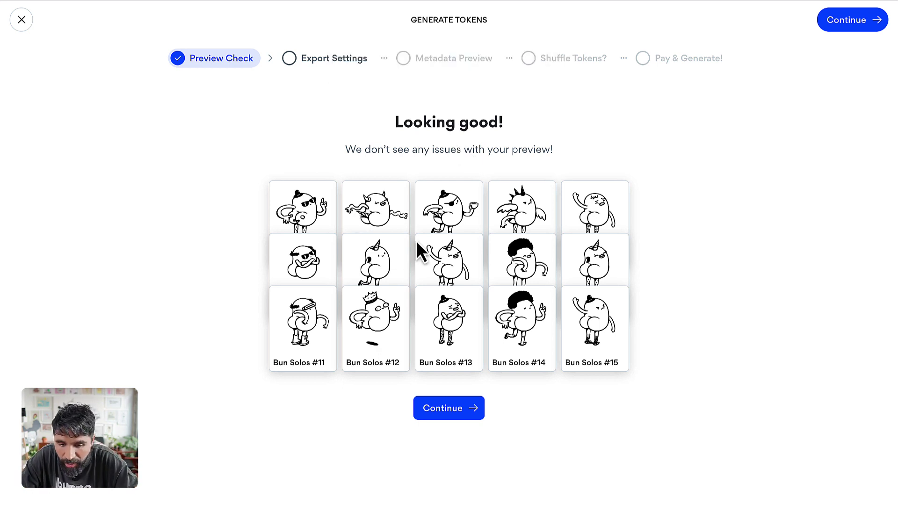
click(444, 411)
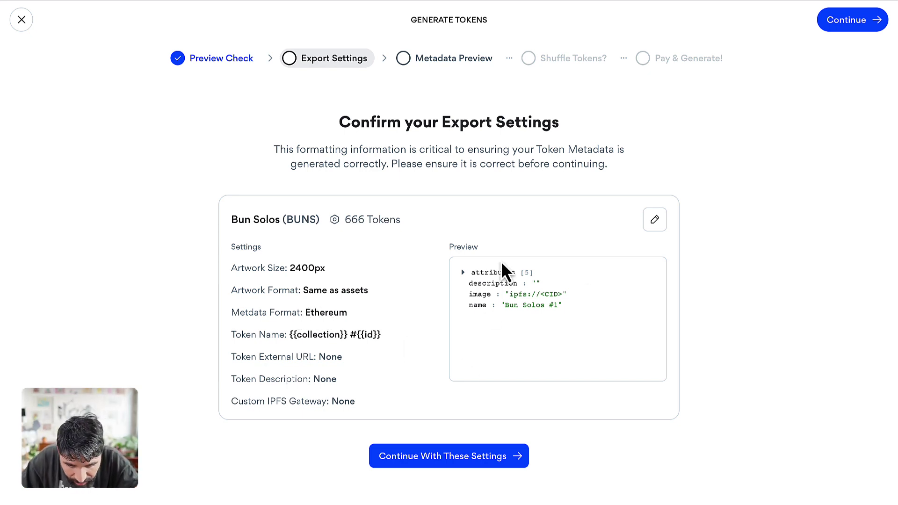
Step: Review the attributes JSON and keep the export settings unchanged: 666 tokens, 2400px, Ethereum metadata
click(465, 276)
click(468, 278)
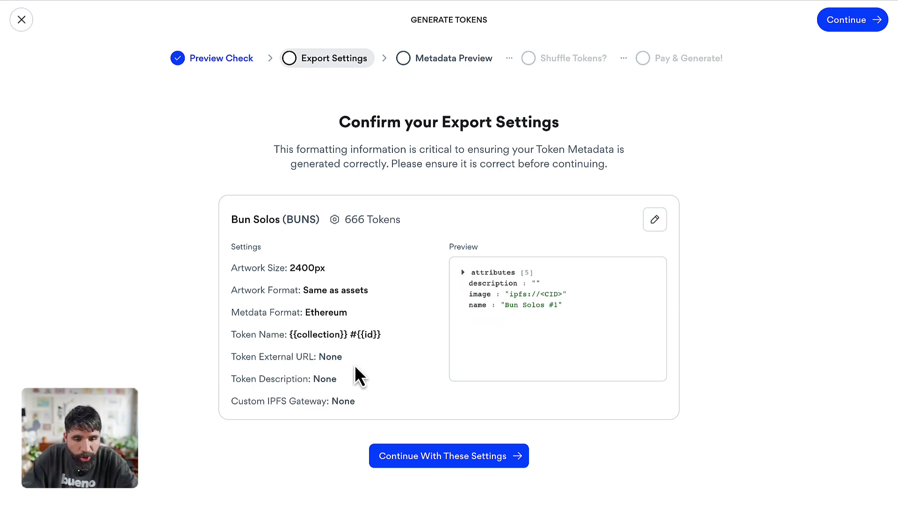
click(657, 225)
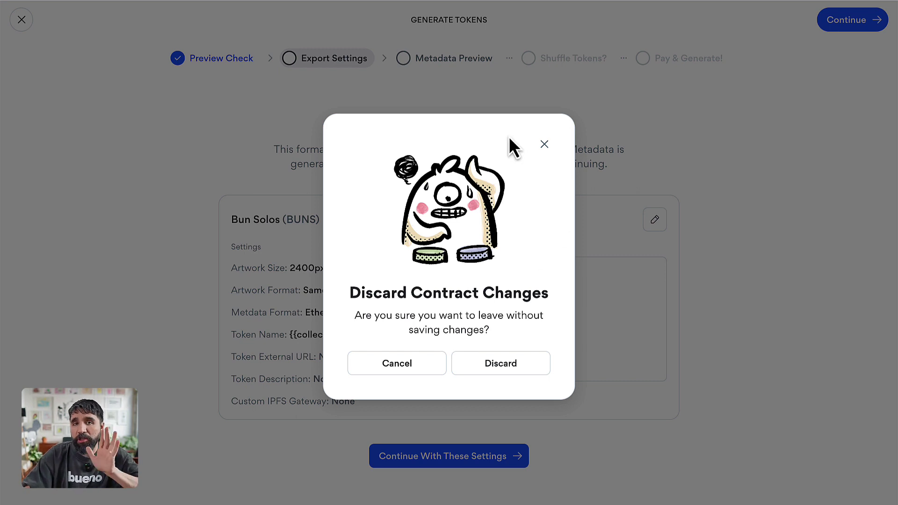
click(544, 145)
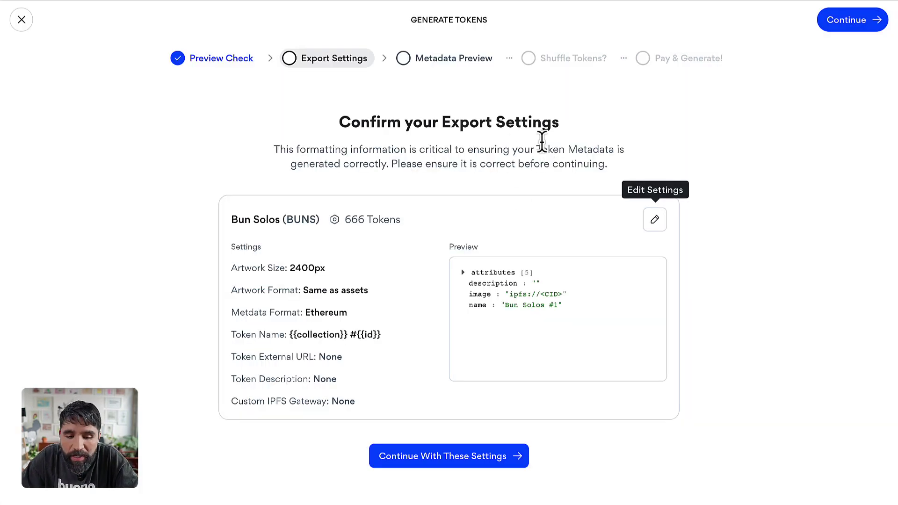
click(471, 468)
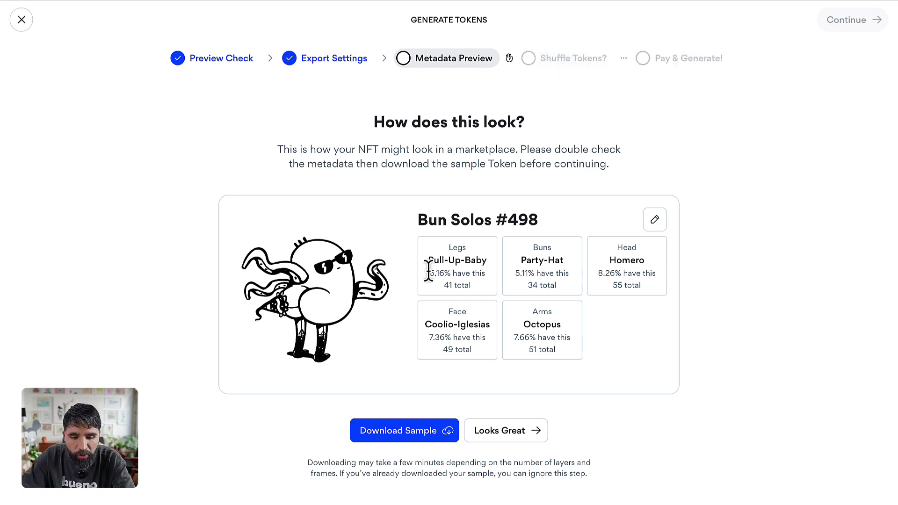
Step: Download a sample token and approve its metadata with Looks Great
click(447, 433)
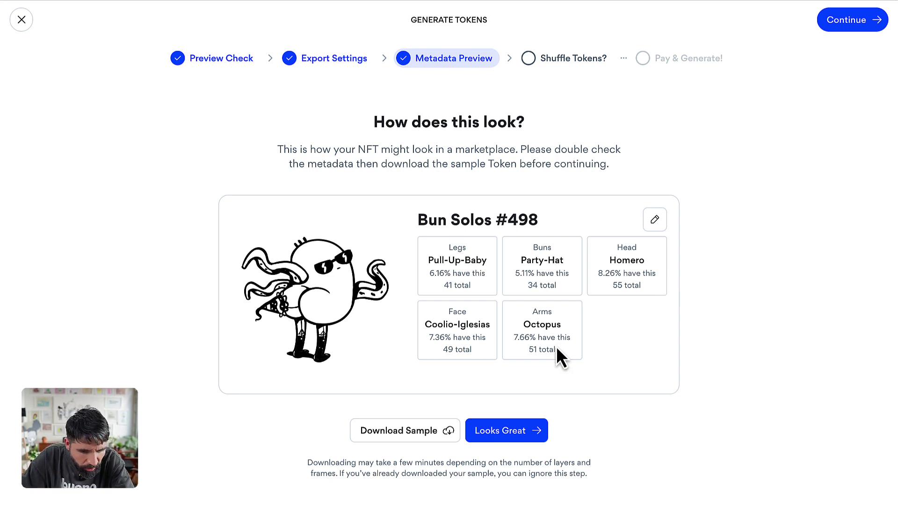
click(529, 432)
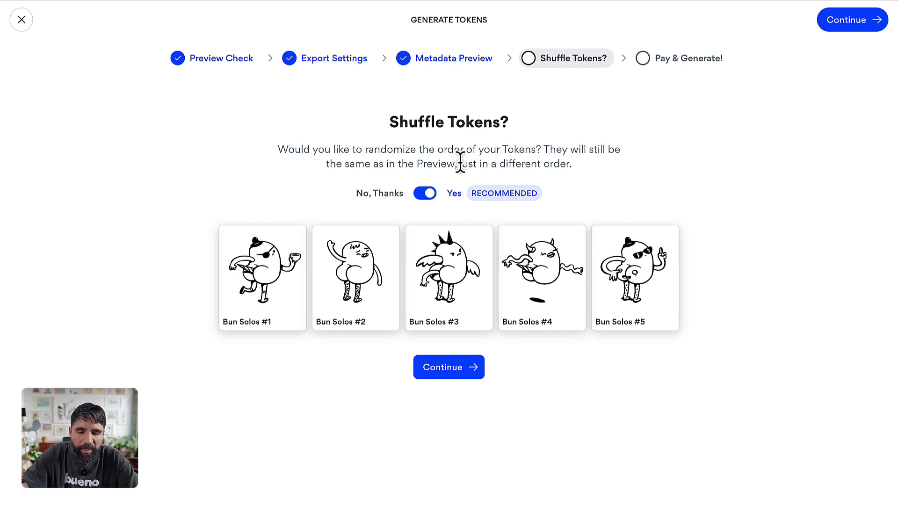
Step: Keep token shuffling on Yes and continue to Pay & Generate
click(468, 369)
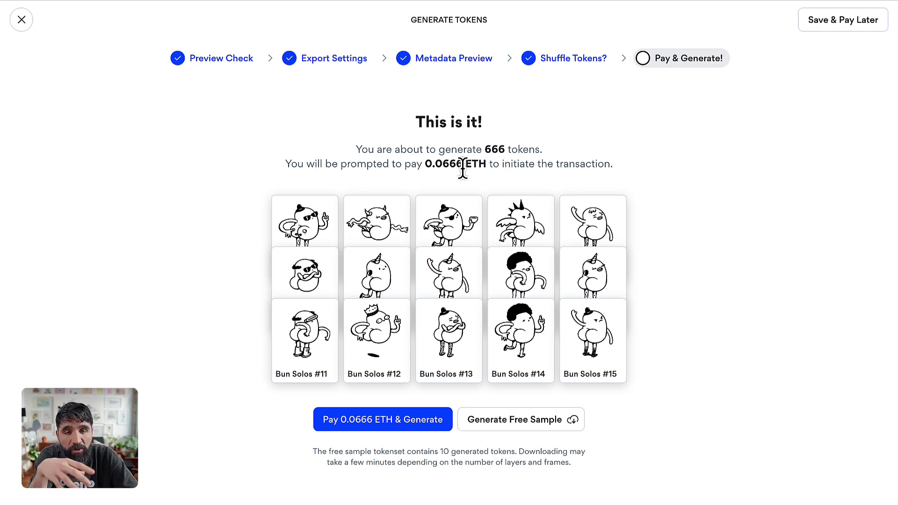
Step: Pay 0.0666 ETH and start generating all 666 Bun Solos tokens
click(368, 418)
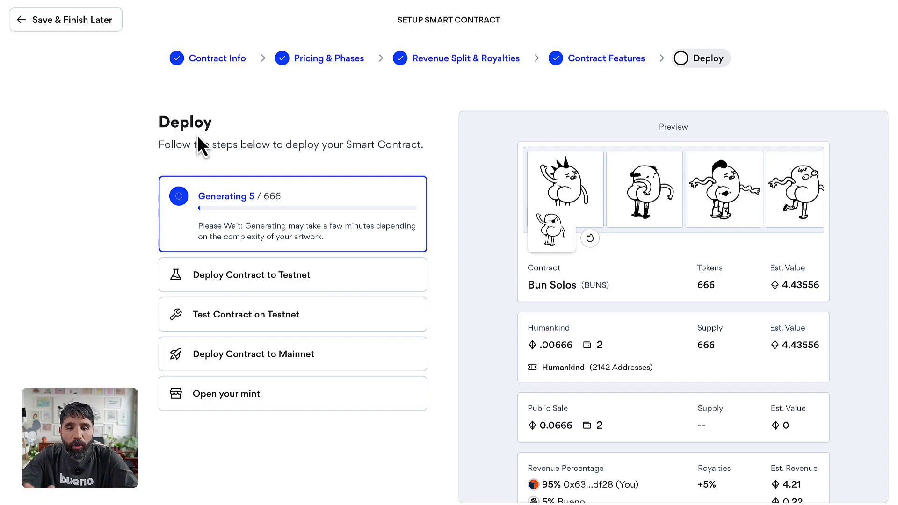